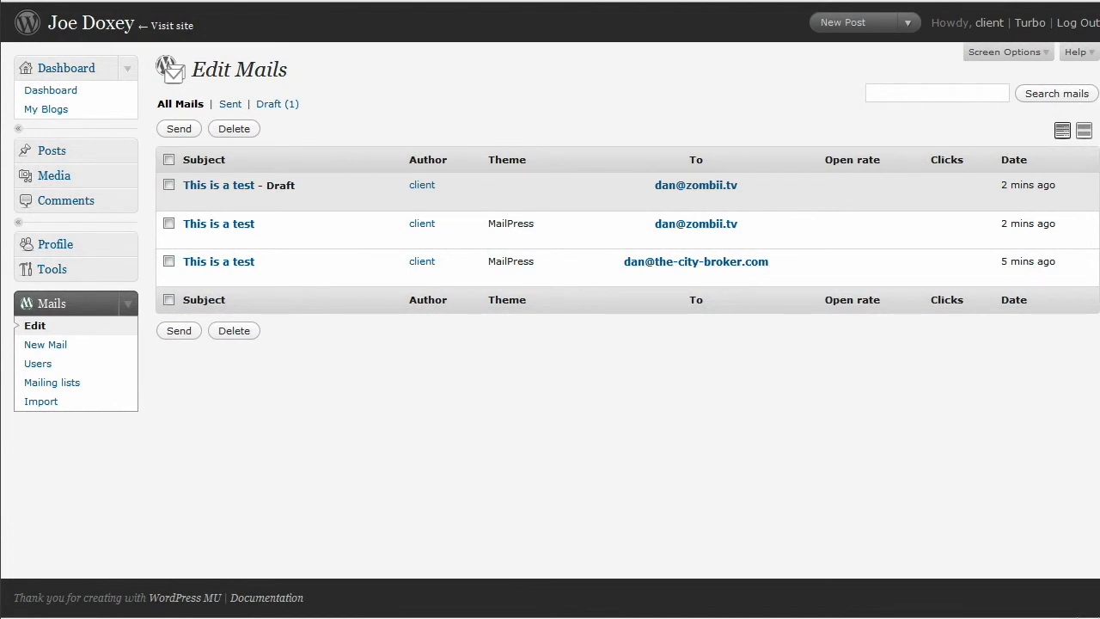
Step: Add a new mailing list named 'Clients' beside the existing Uncategorized list
{"action": "left_click", "coordinate": [56, 391]}
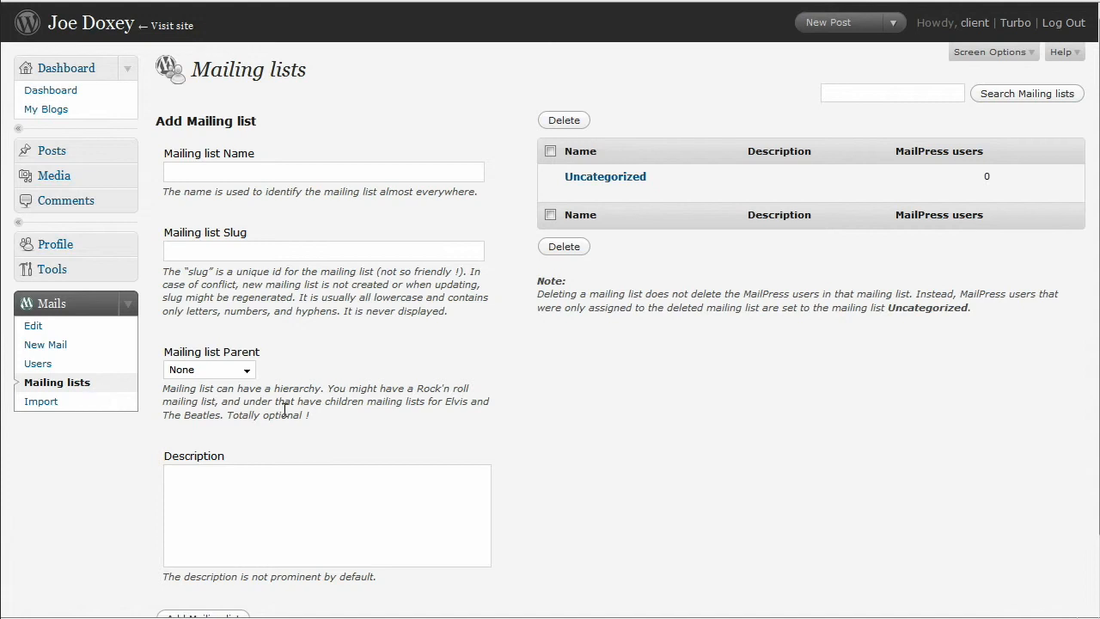
{"action": "left_click", "coordinate": [330, 175]}
{"action": "type", "text": "Clients"}
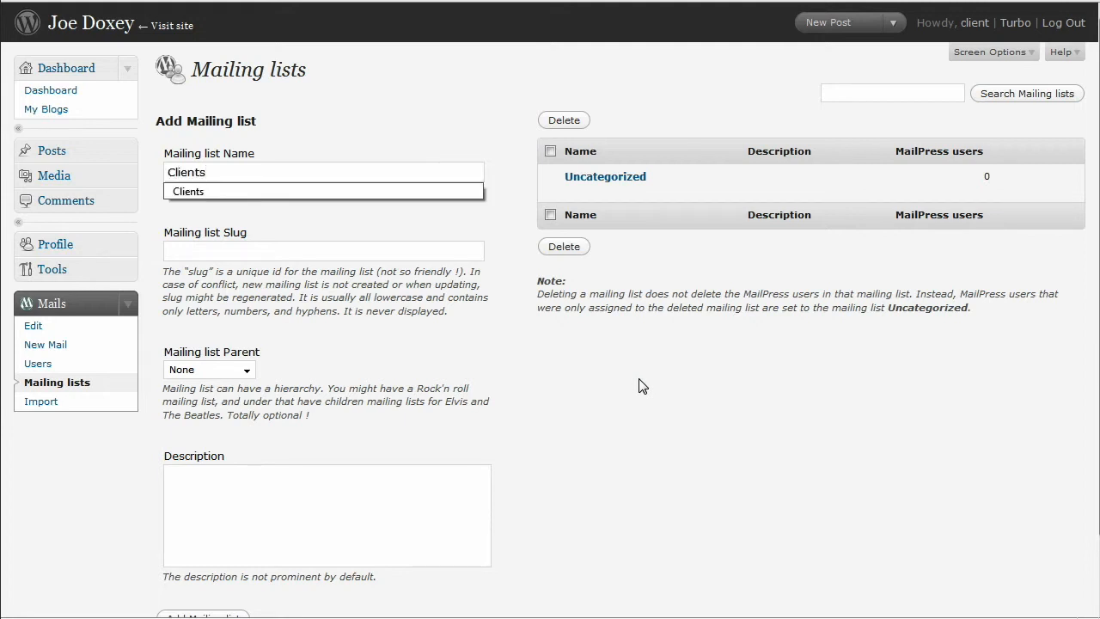
{"action": "left_click", "coordinate": [634, 384]}
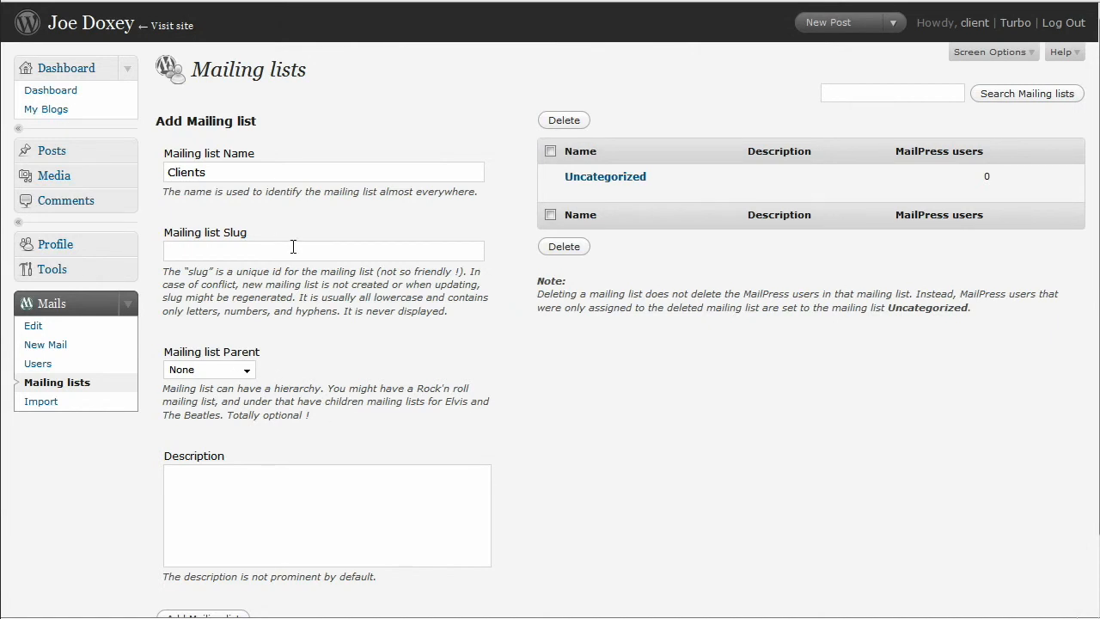
{"action": "scroll", "coordinate": [348, 323], "scroll_direction": "down", "scroll_amount": 2}
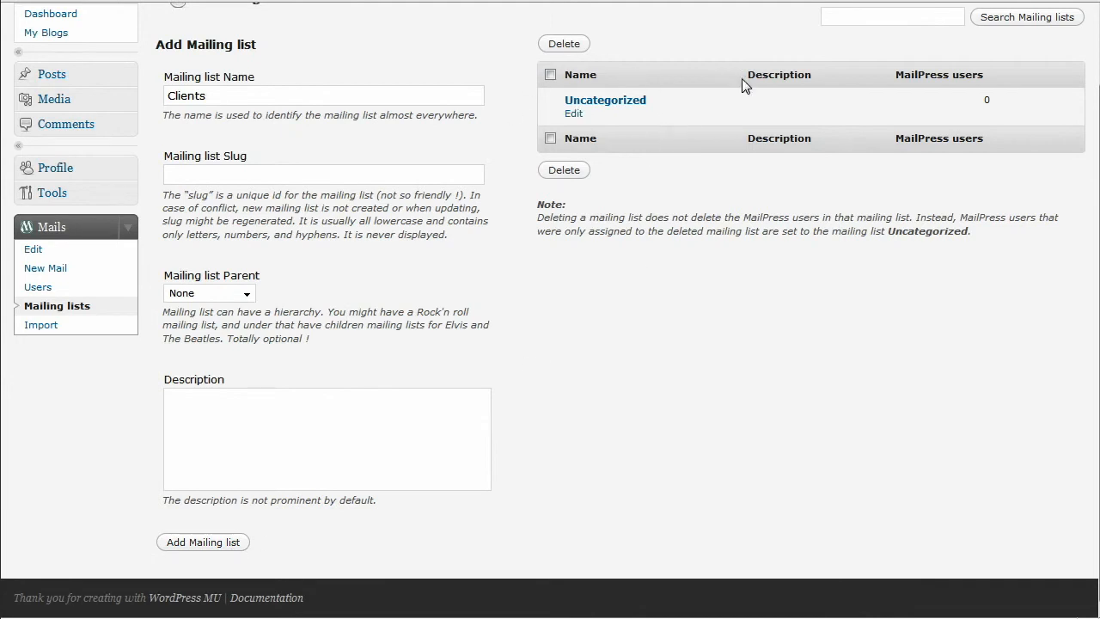
{"action": "left_click", "coordinate": [205, 544]}
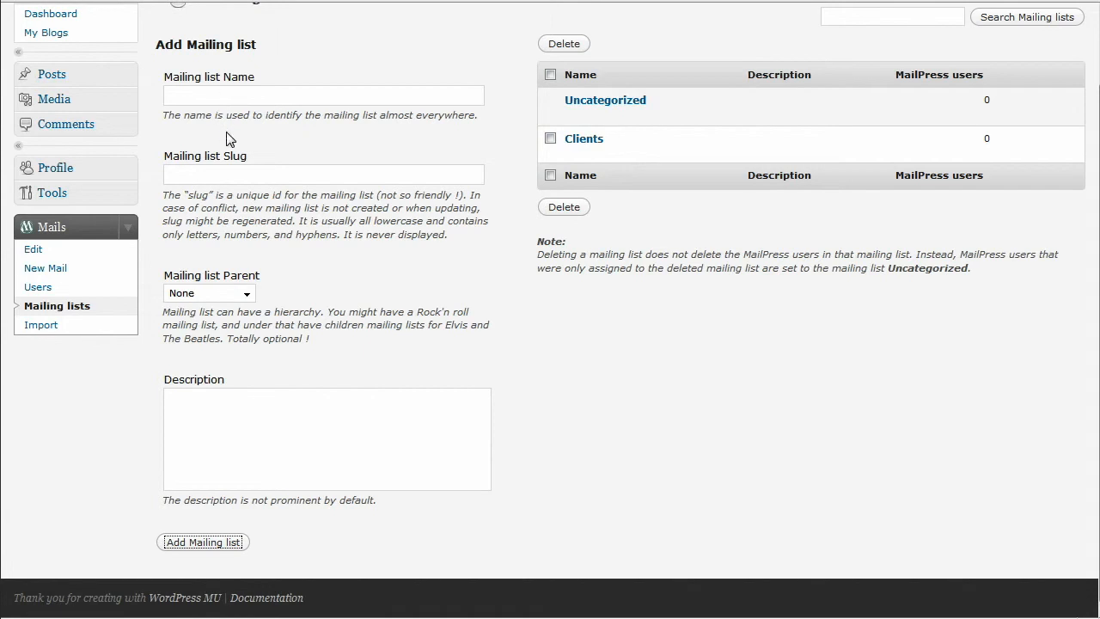
Step: Bulk-add two comma-separated subscriber e-mail addresses as active MailPress users
{"action": "left_click", "coordinate": [44, 290]}
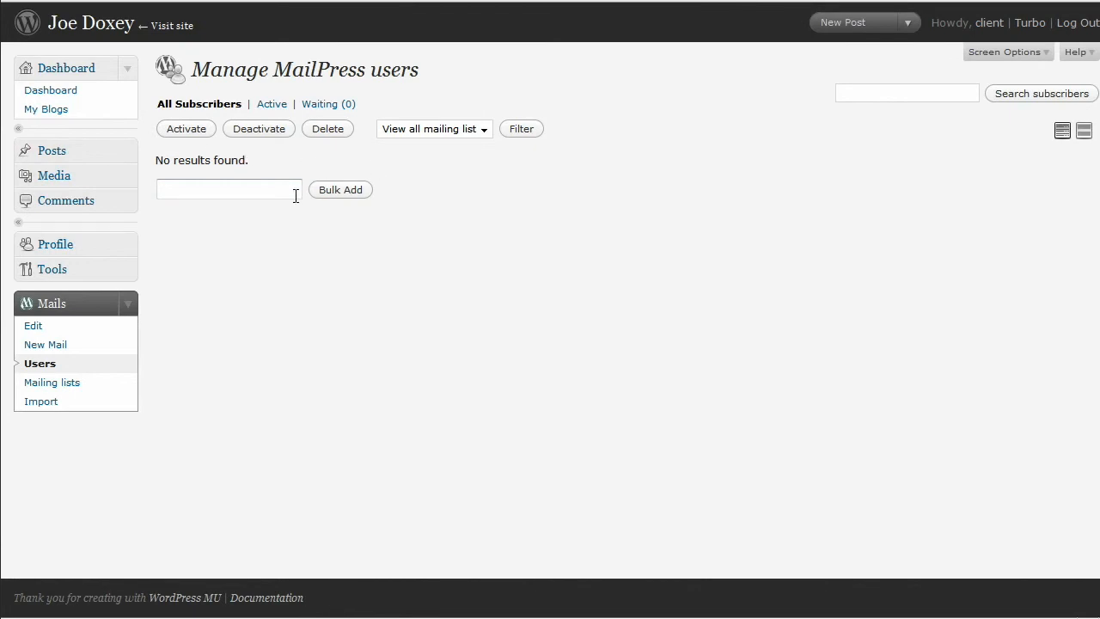
{"action": "left_click", "coordinate": [202, 192]}
{"action": "left_click", "coordinate": [201, 191]}
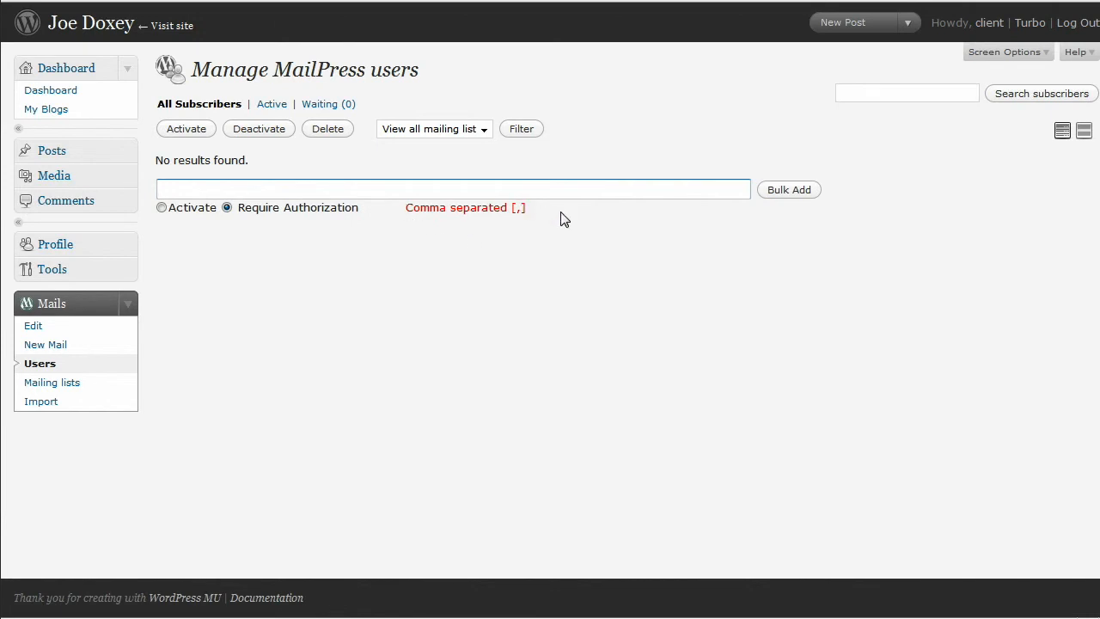
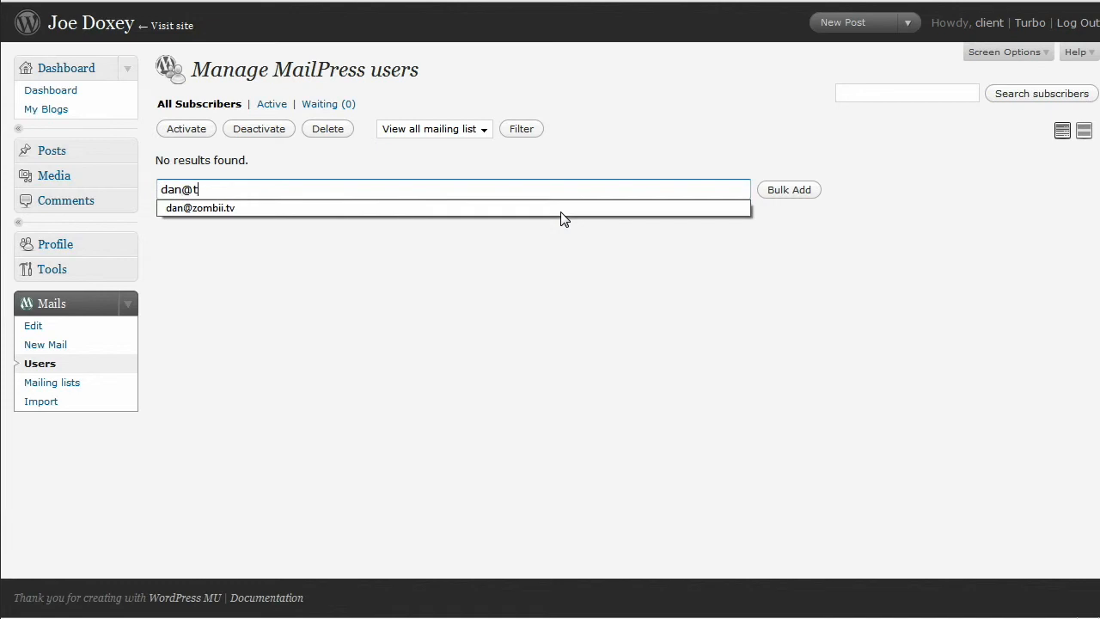
{"action": "left_click", "coordinate": [162, 207]}
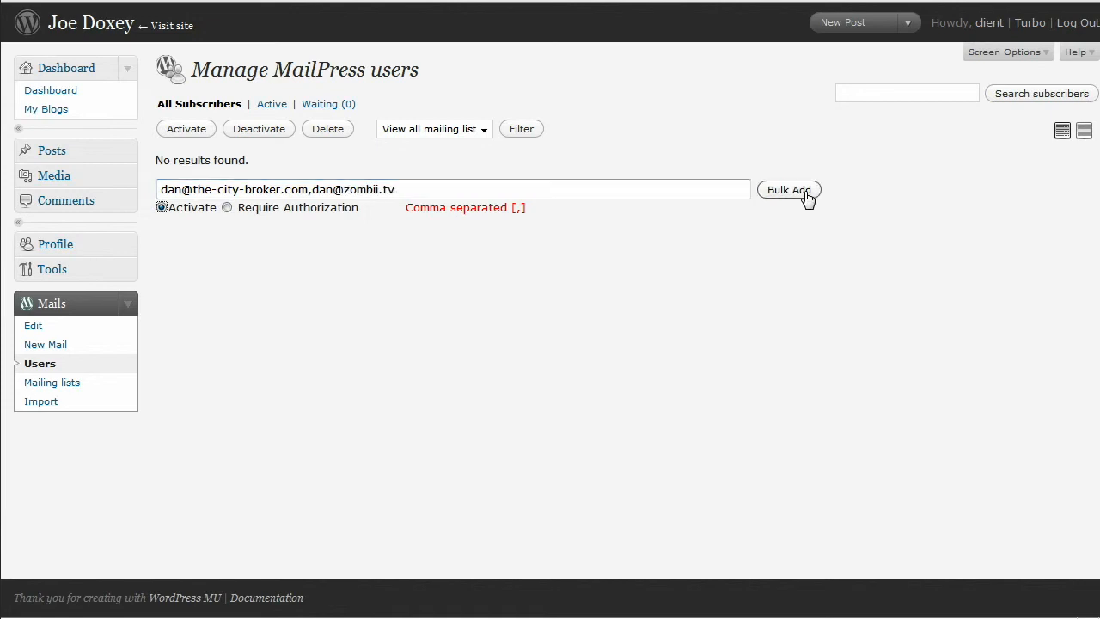
{"action": "left_click", "coordinate": [808, 195]}
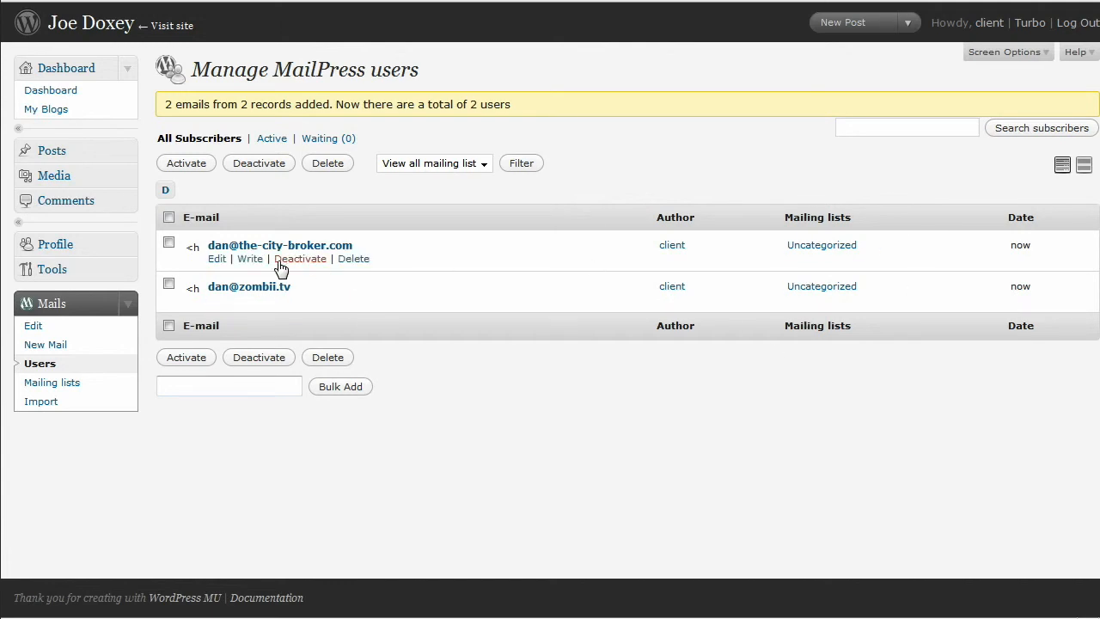
Step: Switch the first subscriber's mailing list from Uncategorized to Clients and save it
{"action": "left_click", "coordinate": [211, 262]}
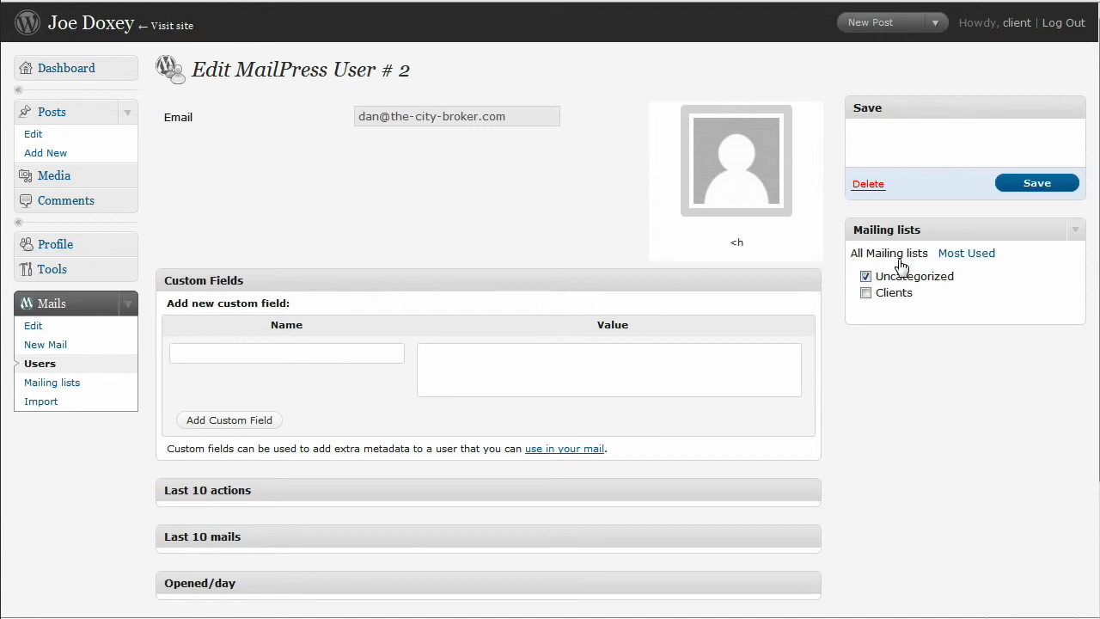
{"action": "left_click", "coordinate": [866, 276]}
{"action": "left_click", "coordinate": [865, 292]}
{"action": "left_click", "coordinate": [1016, 185]}
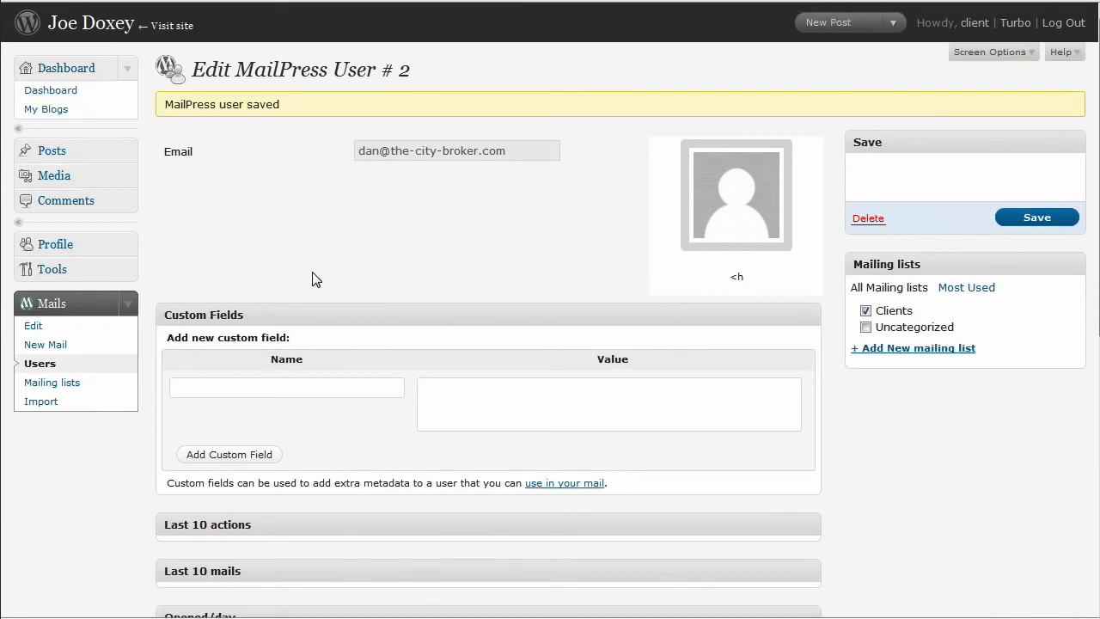
{"action": "left_click", "coordinate": [57, 367]}
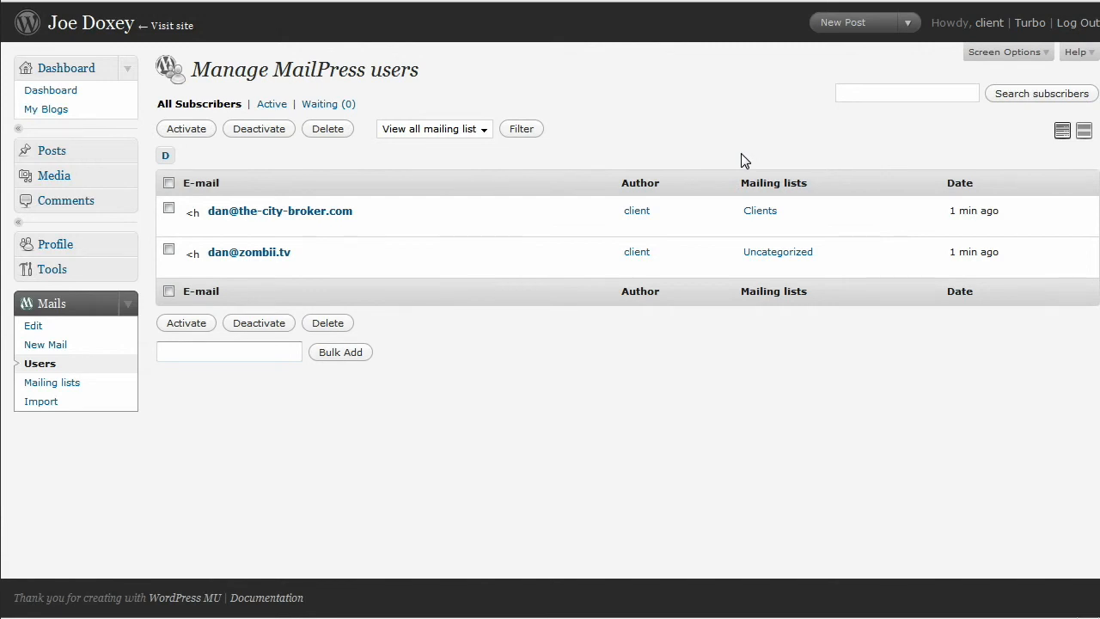
Step: Open the MailPress Mails > Import page
{"action": "left_click", "coordinate": [75, 405]}
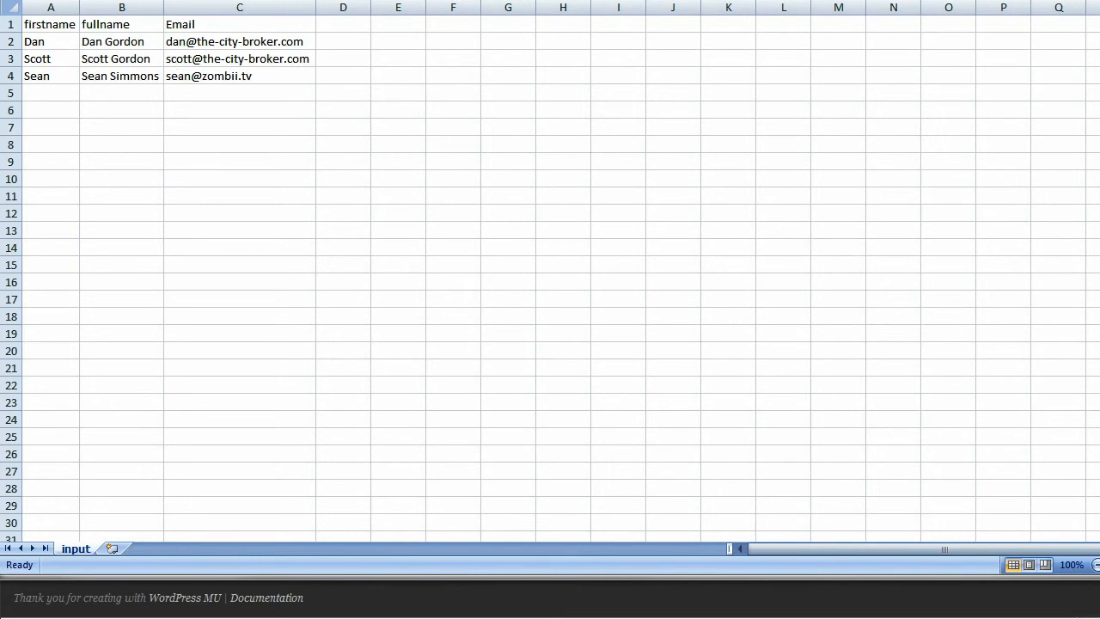
Step: Save the contacts sheet as CSV (Comma delimited) 'input', replacing the existing input.csv
{"action": "key", "text": "alt+f"}
{"action": "mouse_move", "coordinate": [88, 23]}
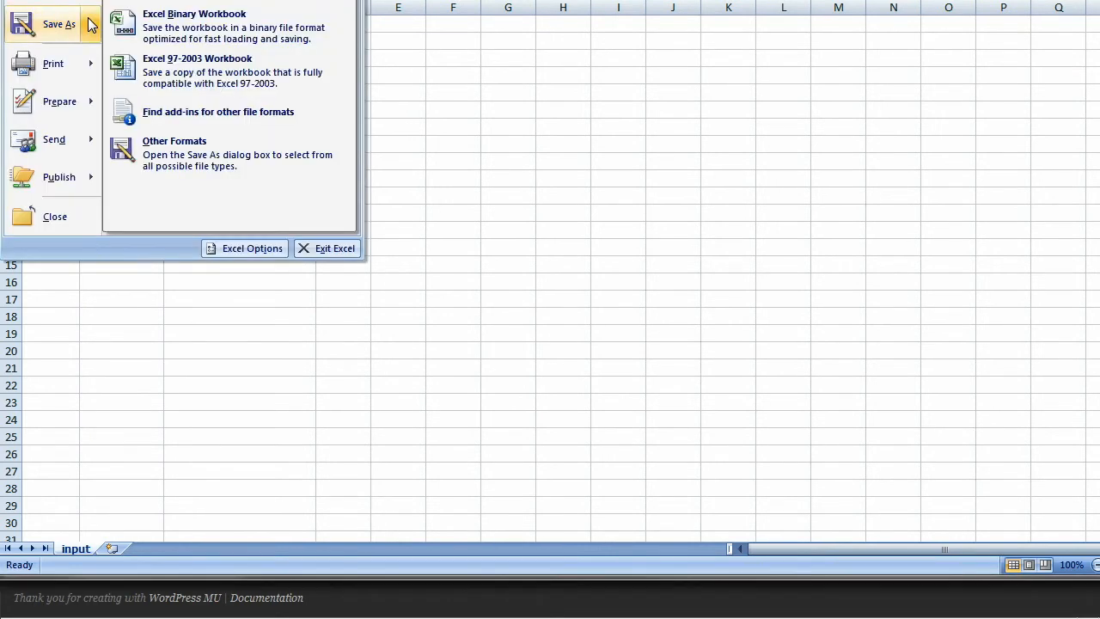
{"action": "left_click", "coordinate": [52, 25]}
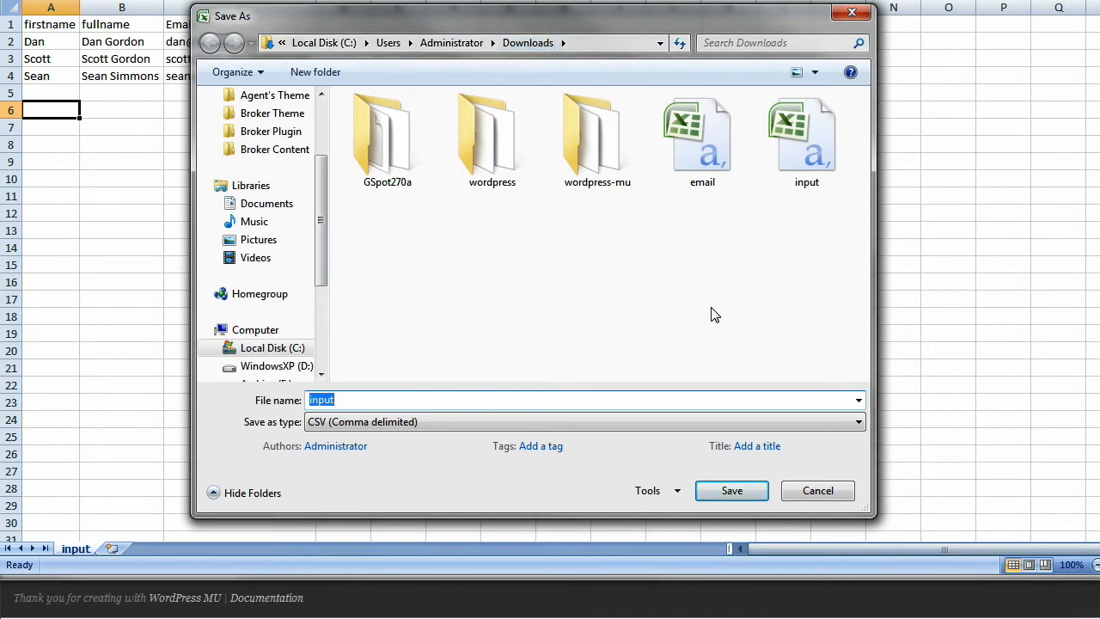
{"action": "left_click", "coordinate": [859, 422]}
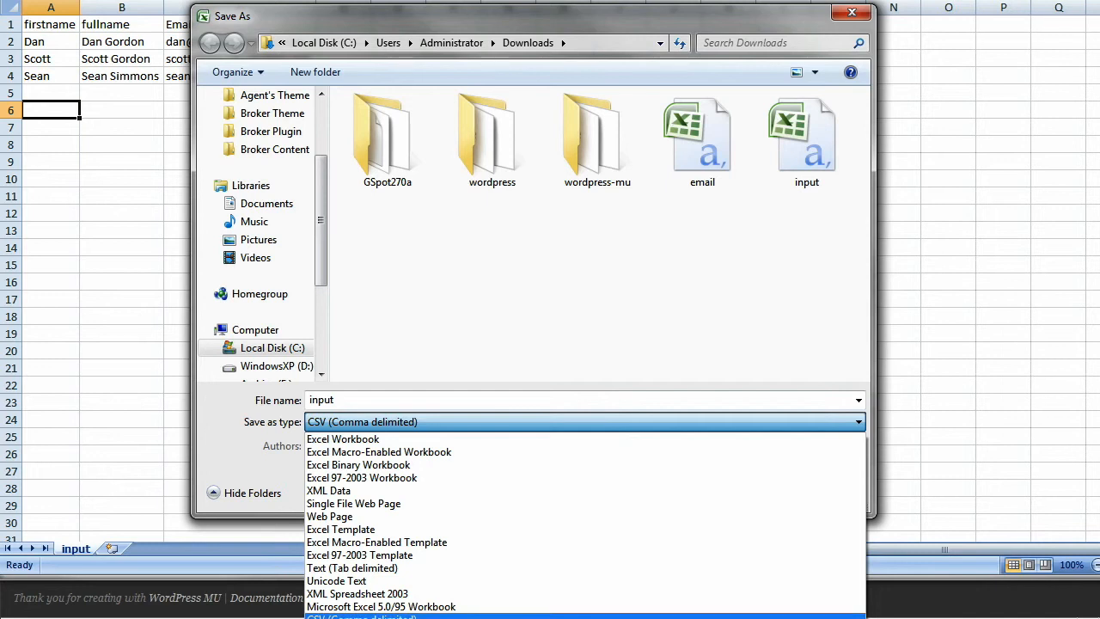
{"action": "left_click", "coordinate": [361, 615]}
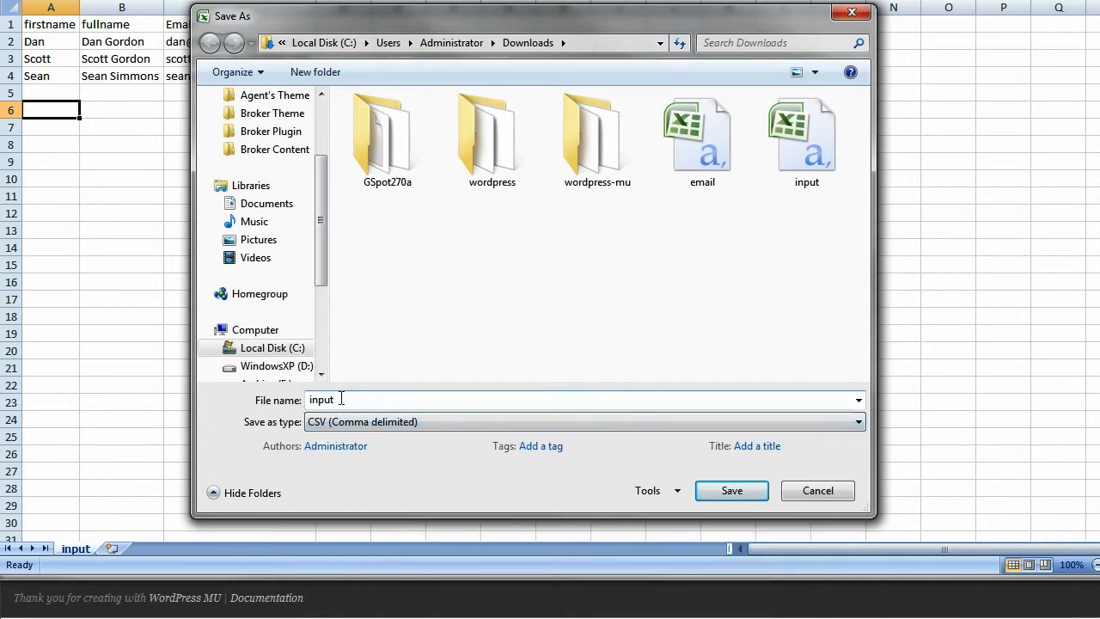
{"action": "left_click", "coordinate": [722, 498]}
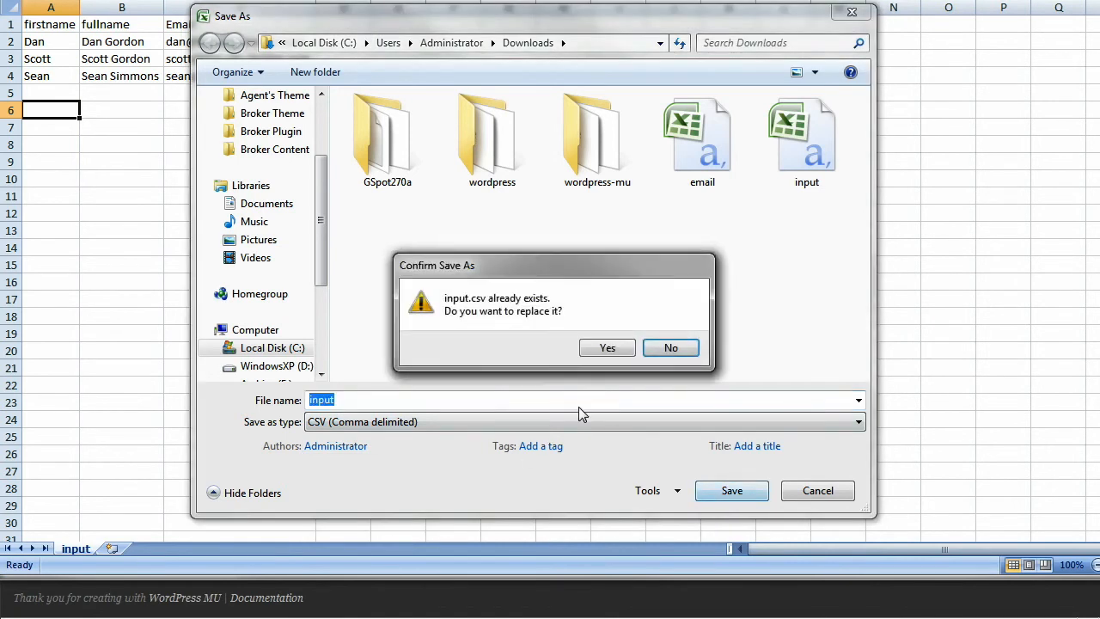
{"action": "left_click", "coordinate": [624, 350]}
{"action": "key", "text": "Return"}
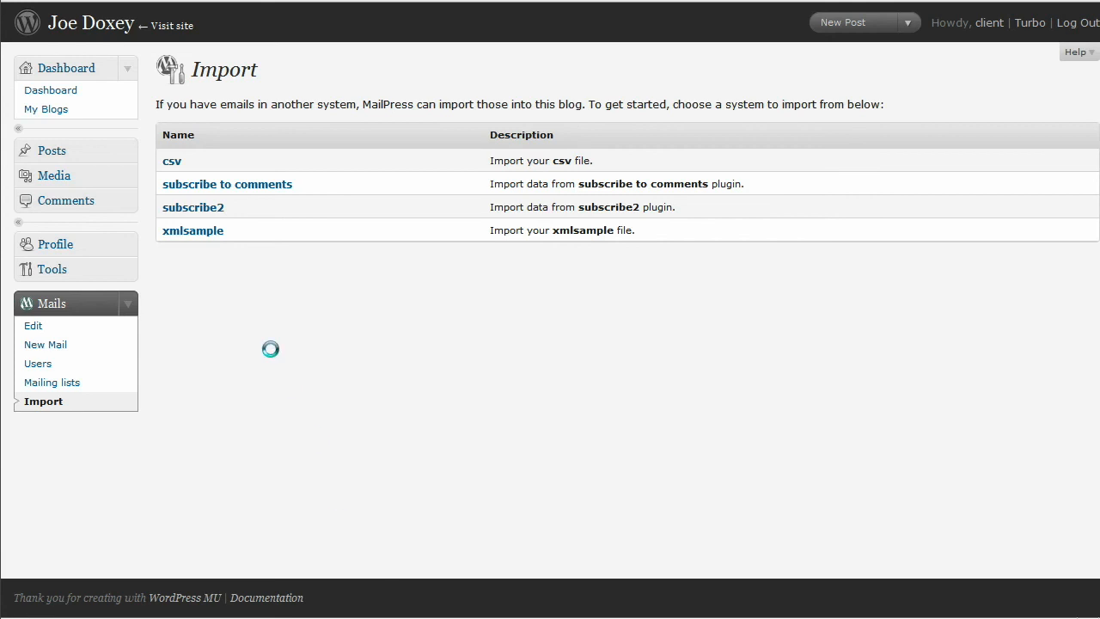
Step: Upload the input CSV on the Import Csv page to scan its three contacts
{"action": "left_click", "coordinate": [181, 165]}
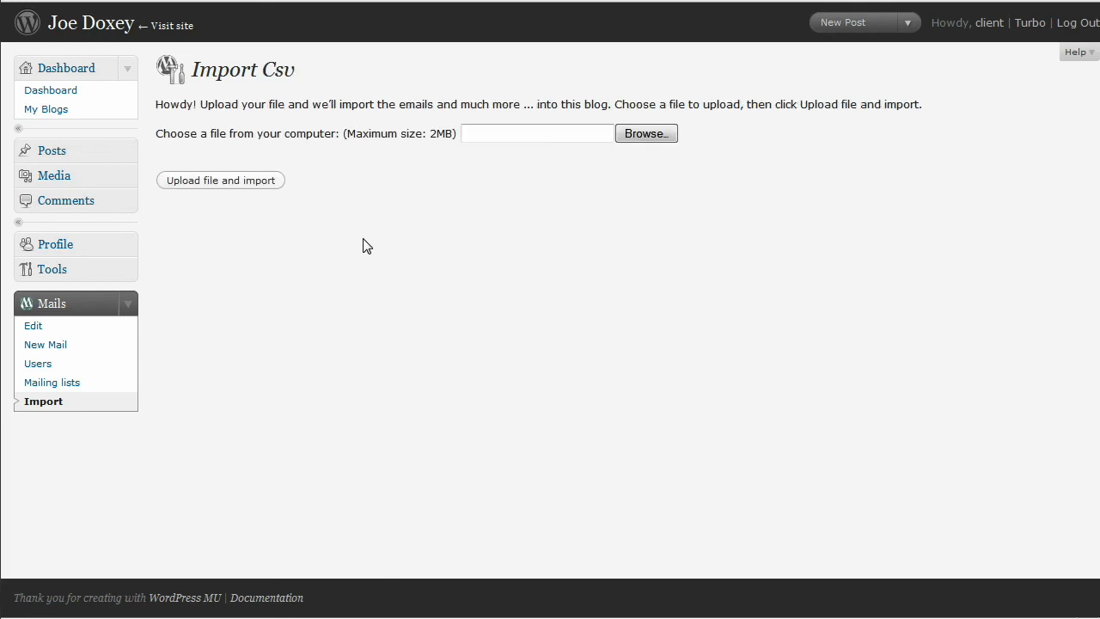
{"action": "left_click", "coordinate": [634, 135]}
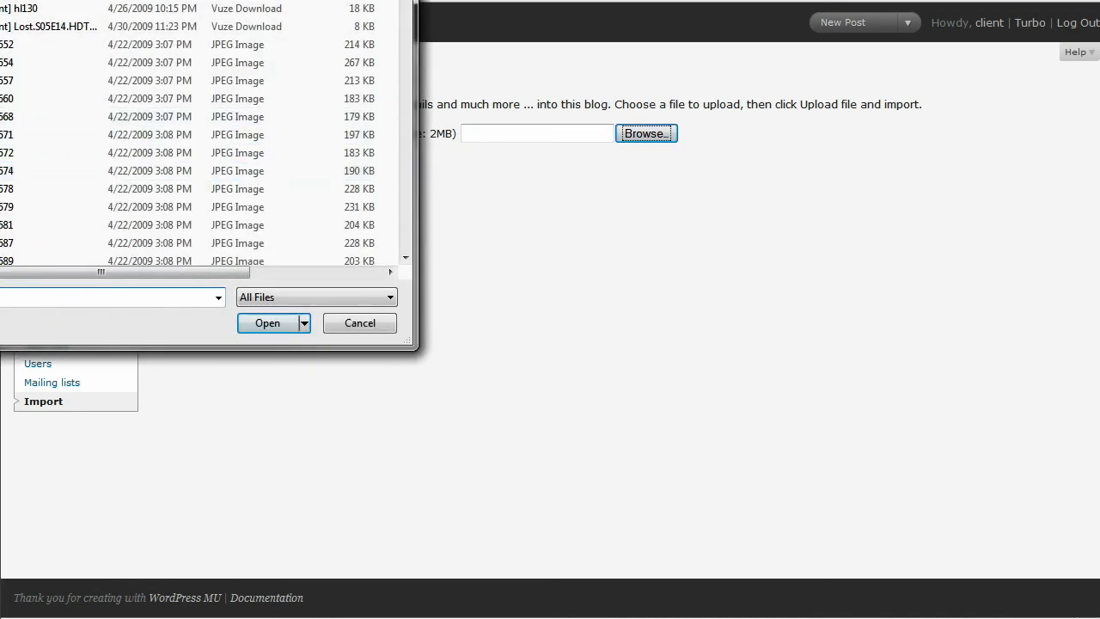
{"action": "left_click_drag", "start_coordinate": [506, 37], "coordinate": [516, 129]}
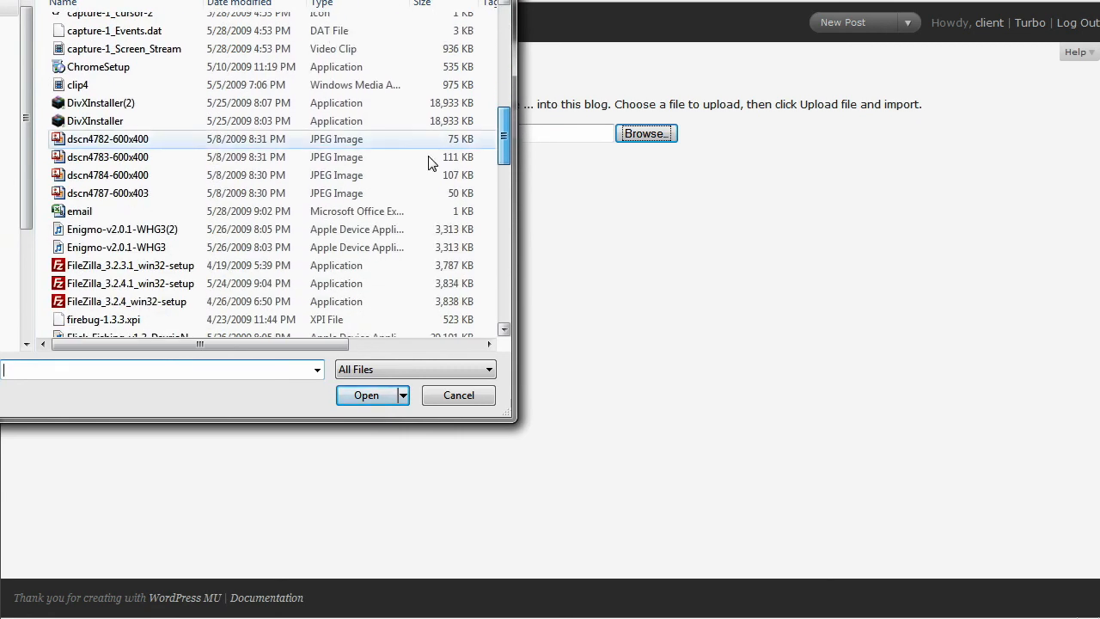
{"action": "left_click", "coordinate": [125, 214]}
{"action": "scroll", "coordinate": [127, 219], "scroll_direction": "down", "scroll_amount": 4}
{"action": "scroll", "coordinate": [125, 220], "scroll_direction": "down", "scroll_amount": 3}
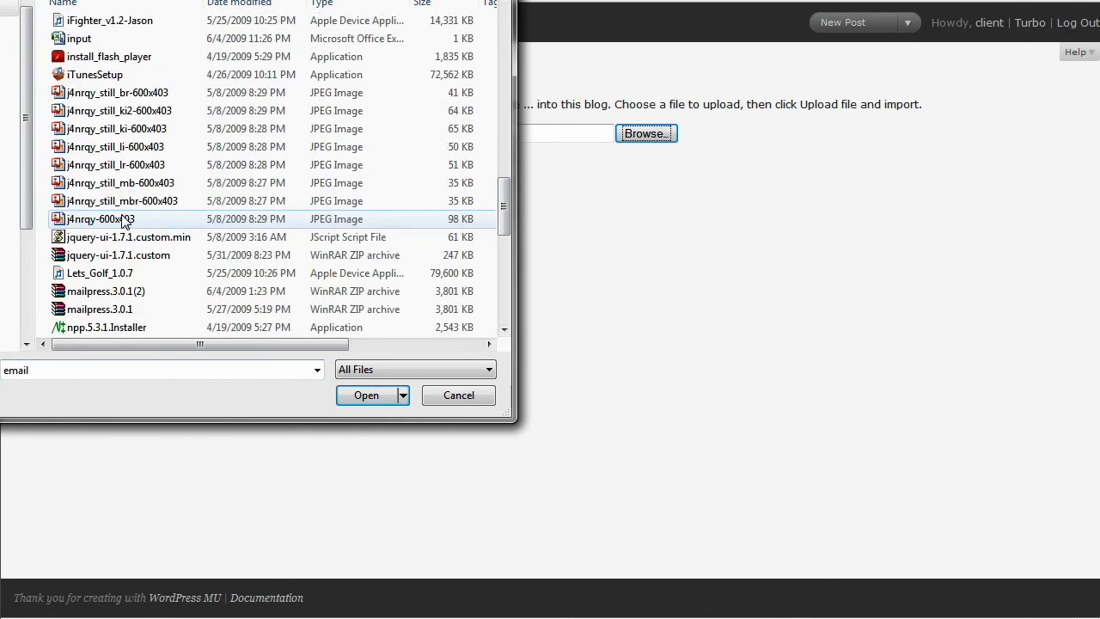
{"action": "scroll", "coordinate": [107, 137], "scroll_direction": "up", "scroll_amount": 1}
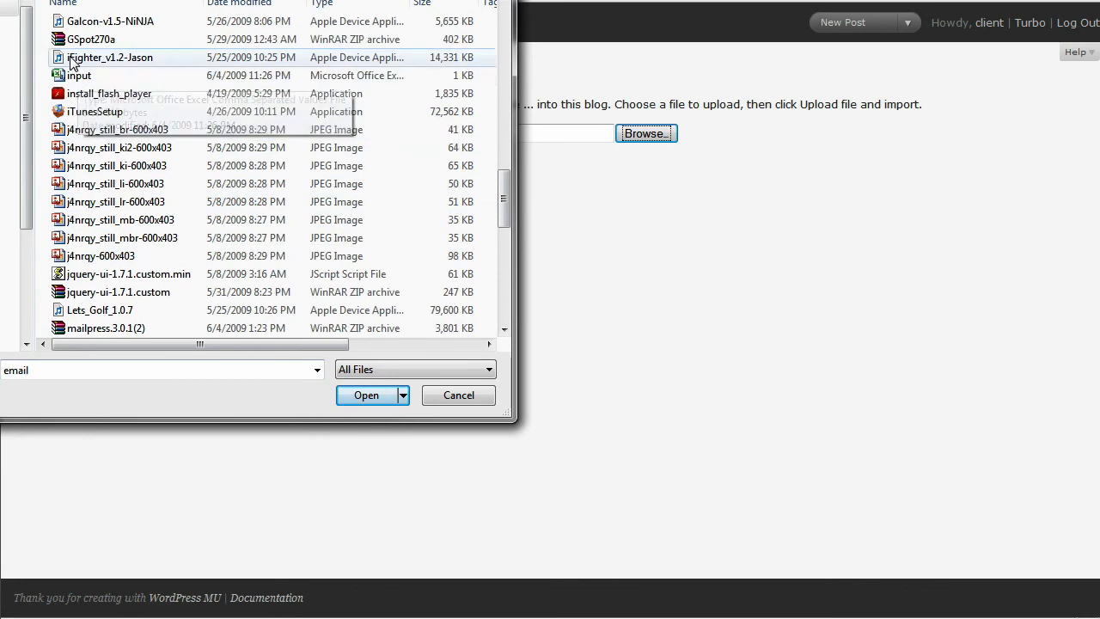
{"action": "left_click", "coordinate": [76, 77]}
{"action": "double_click", "coordinate": [75, 77]}
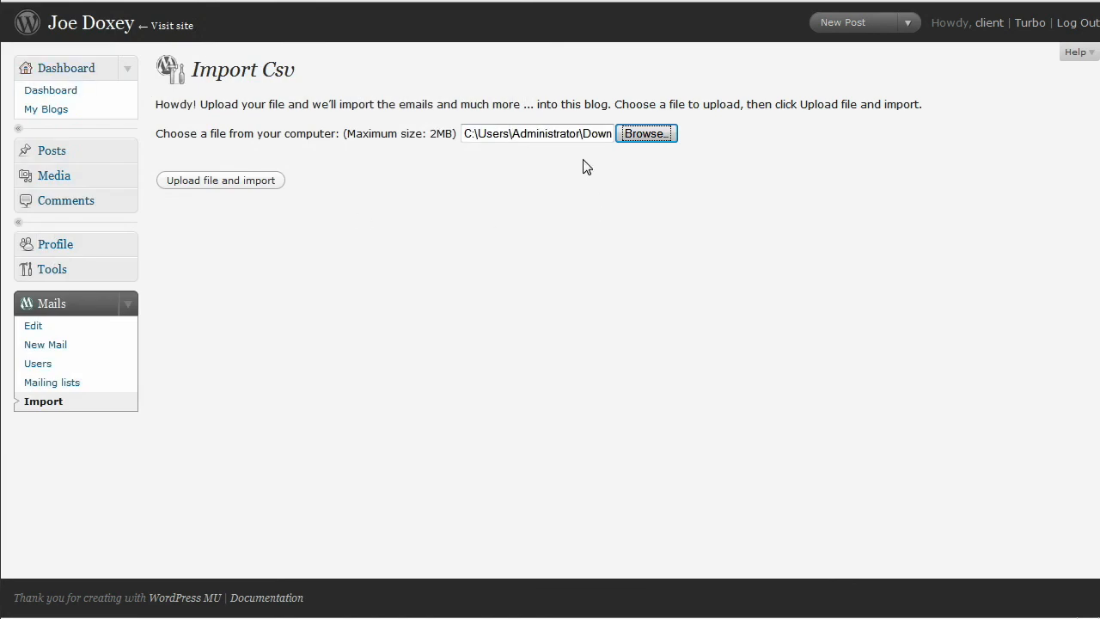
{"action": "left_click", "coordinate": [179, 188]}
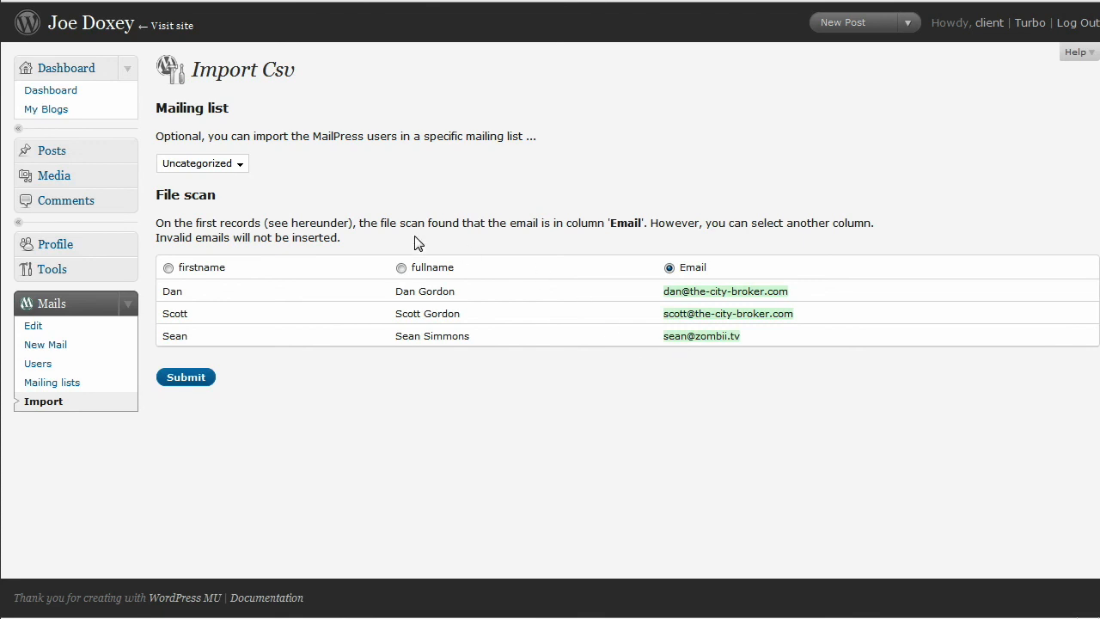
Step: Pick Clients as the target mailing list and submit the three-contact CSV import
{"action": "left_click", "coordinate": [245, 165]}
{"action": "left_click", "coordinate": [217, 194]}
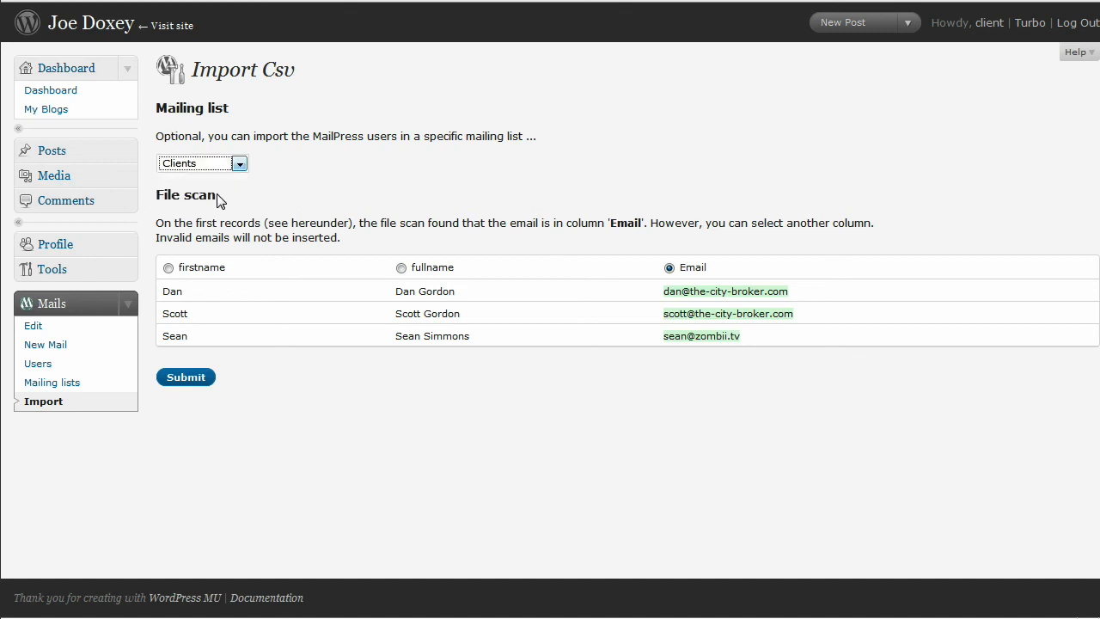
{"action": "left_click", "coordinate": [242, 164]}
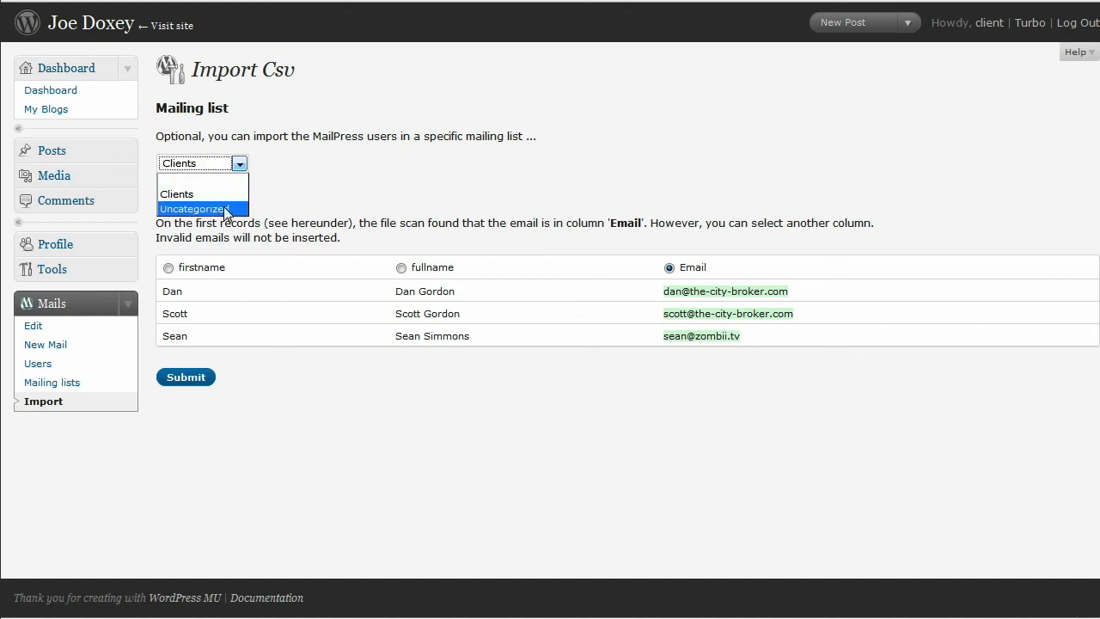
{"action": "left_click", "coordinate": [225, 178]}
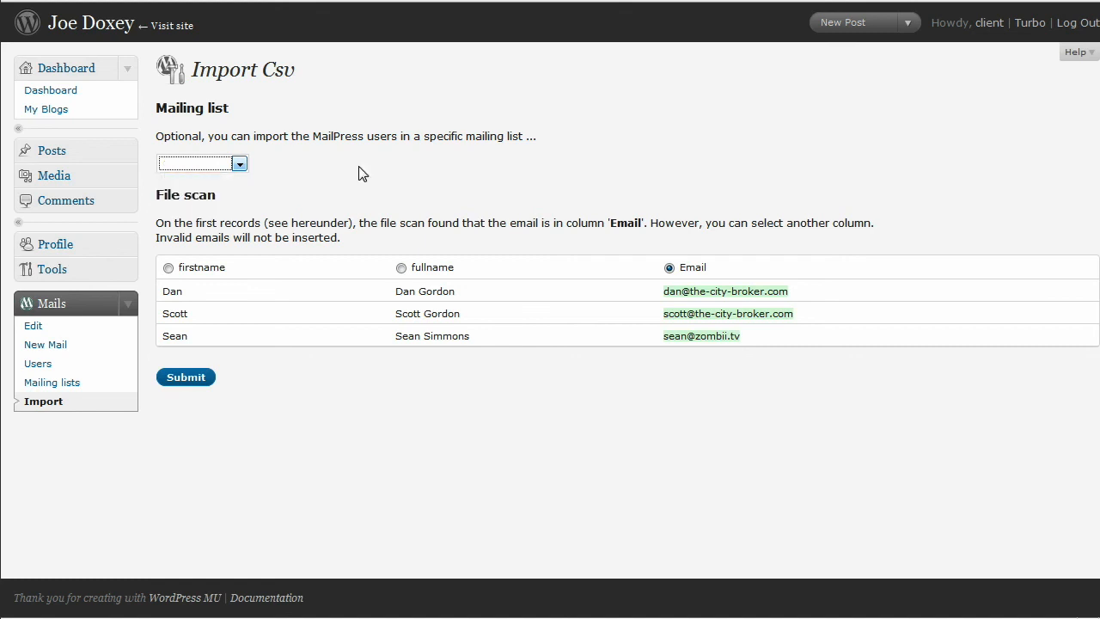
{"action": "left_click", "coordinate": [239, 164]}
{"action": "left_click", "coordinate": [236, 189]}
{"action": "left_click", "coordinate": [206, 385]}
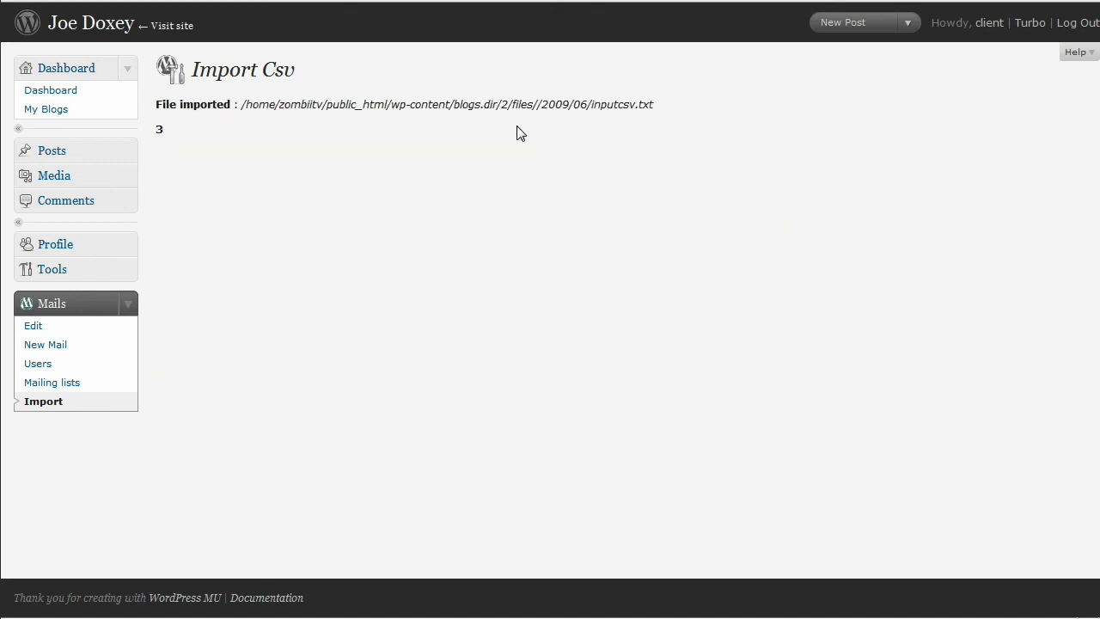
{"action": "left_click", "coordinate": [79, 364]}
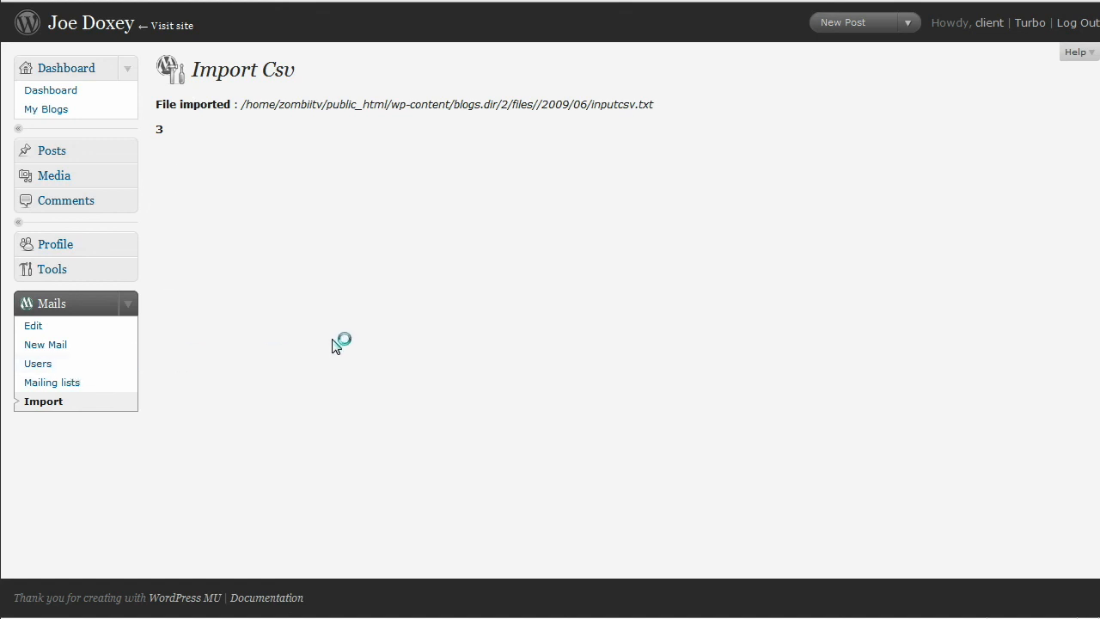